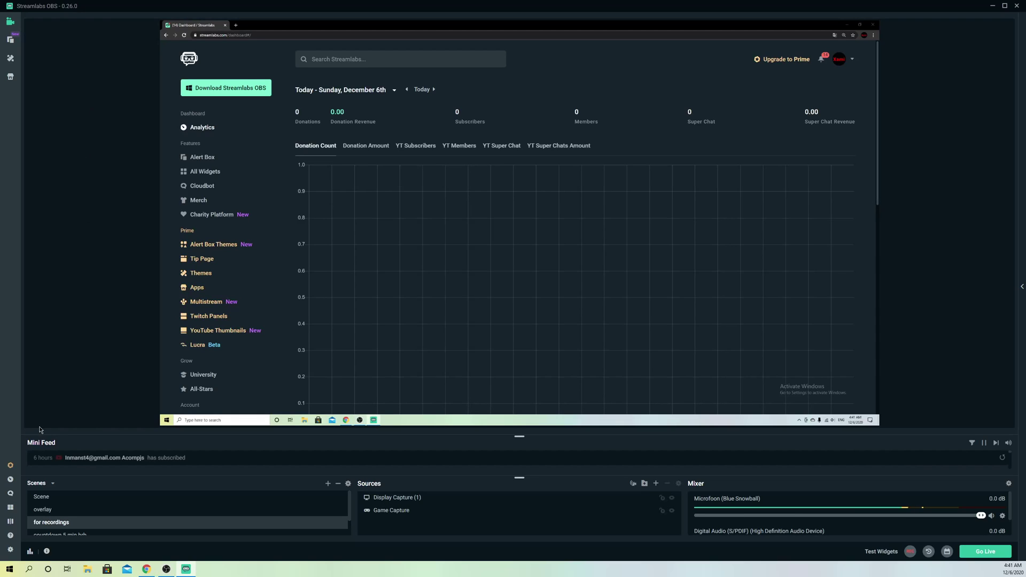
Step: Bring up the Streamlabs OBS Settings window on the General page
{"action": "left_click", "coordinate": [10, 551]}
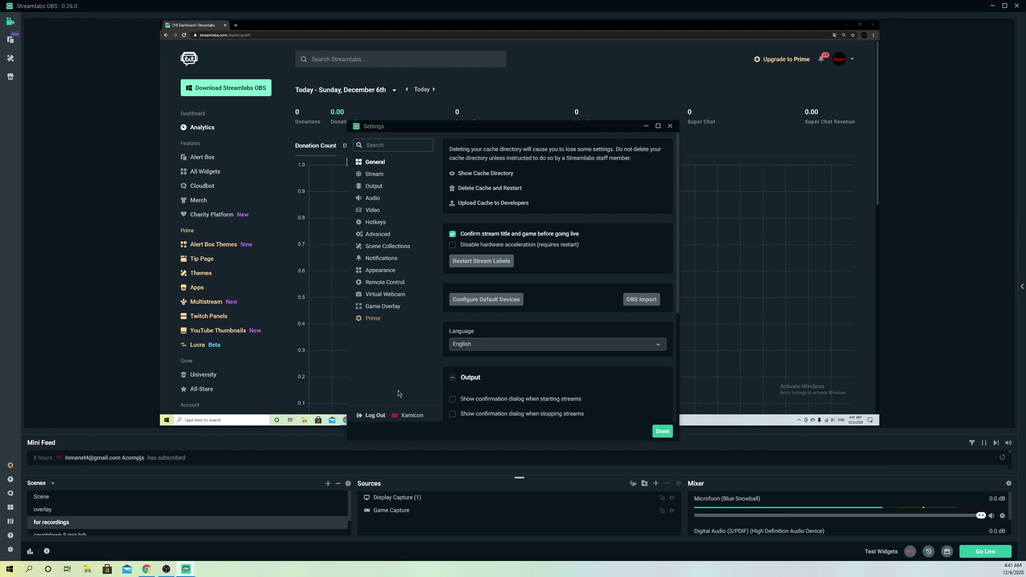
Step: Switch on Enable in-game overlay under Game Overlay settings
{"action": "left_click", "coordinate": [394, 308]}
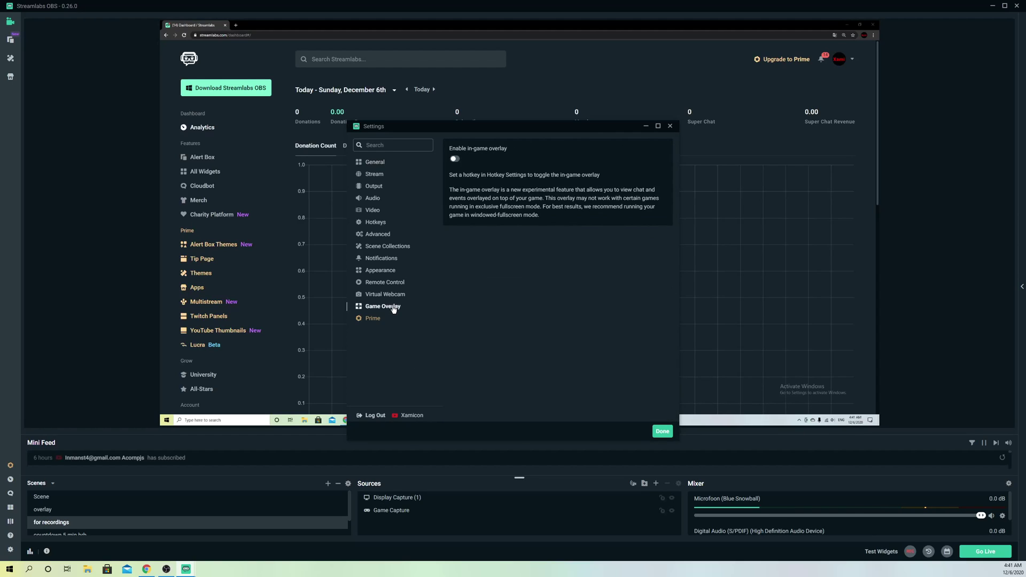
{"action": "left_click", "coordinate": [454, 160]}
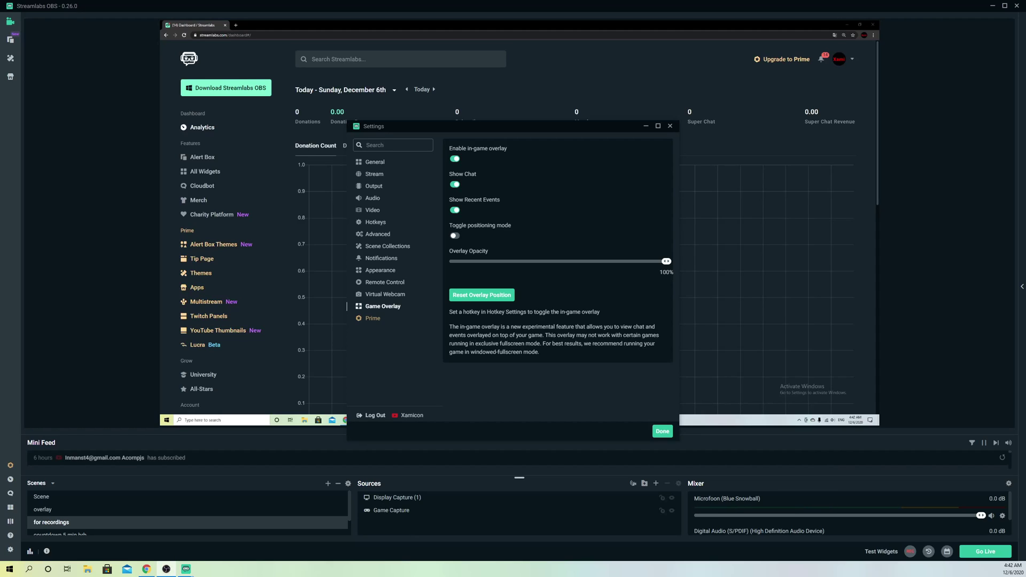
Step: Add a new Chatbox widget source, Chatbox (1), from the Widgets list to the scene
{"action": "left_click", "coordinate": [671, 127]}
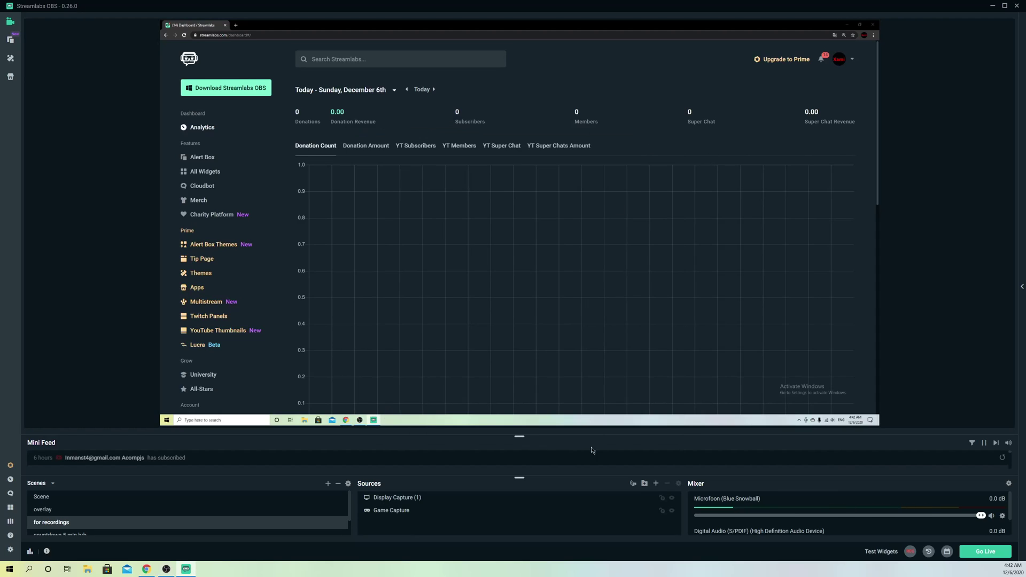
{"action": "left_click", "coordinate": [657, 484]}
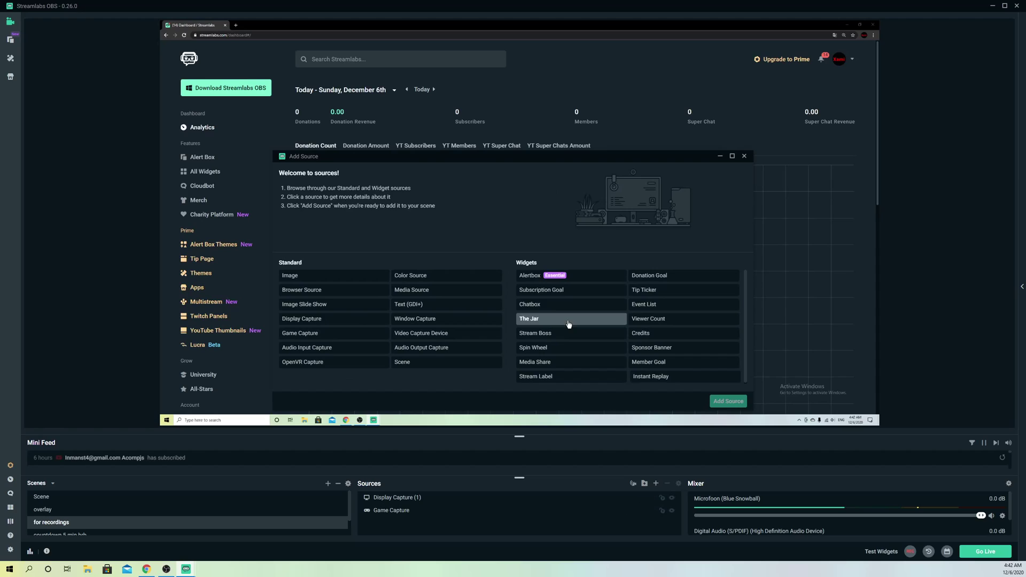
{"action": "left_click", "coordinate": [562, 304]}
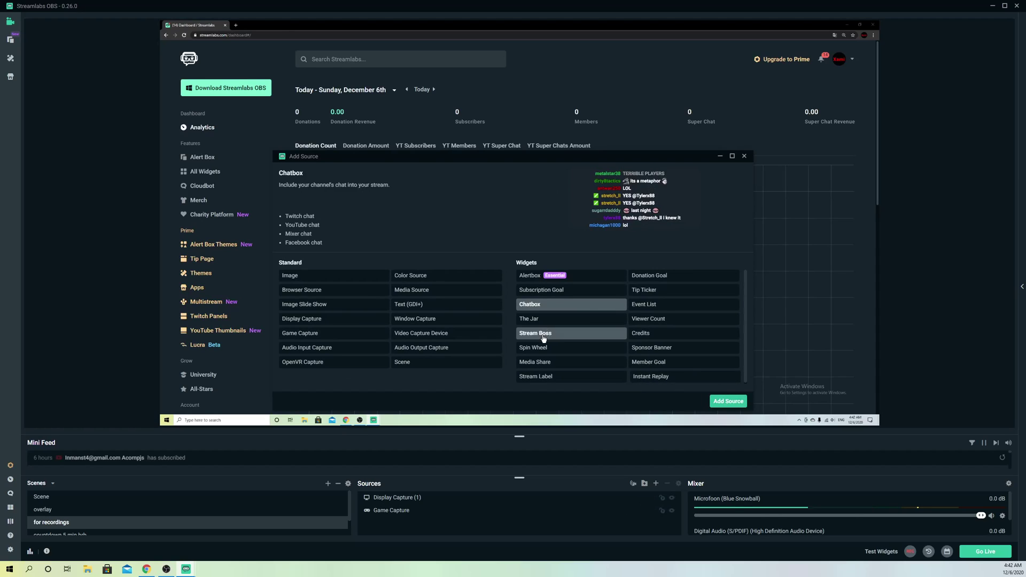
{"action": "left_click", "coordinate": [711, 400]}
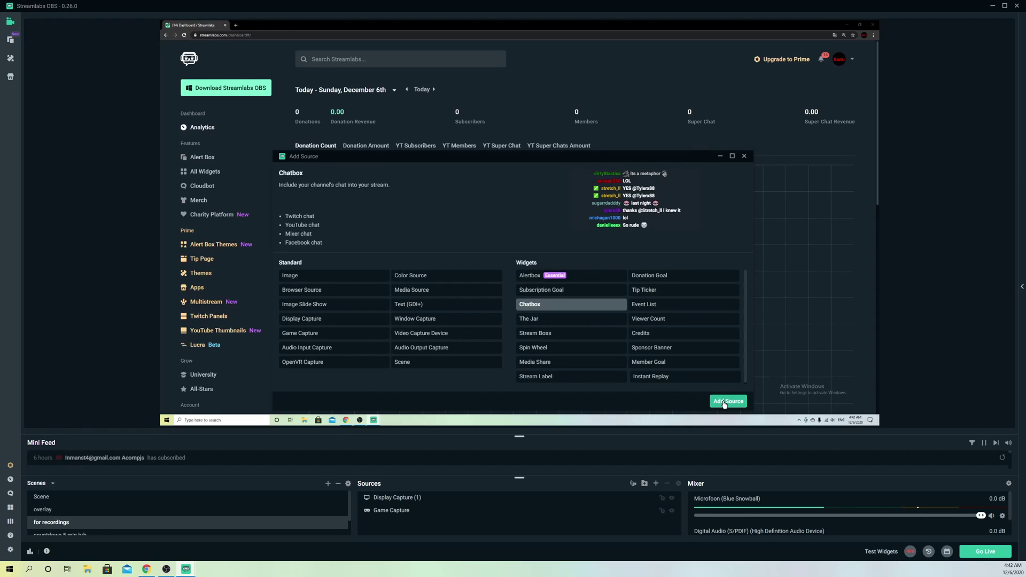
{"action": "left_click", "coordinate": [474, 335]}
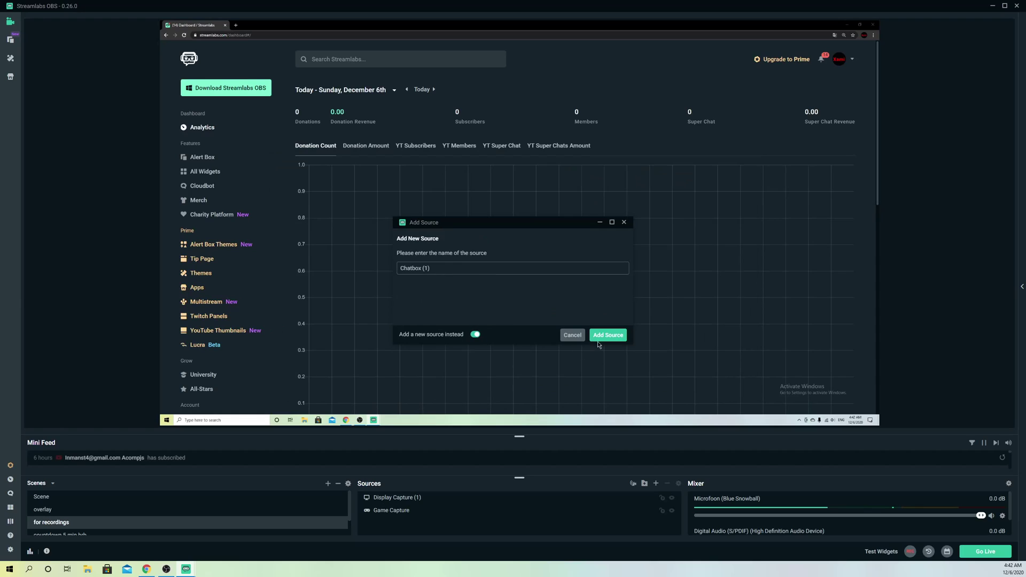
{"action": "left_click", "coordinate": [606, 337]}
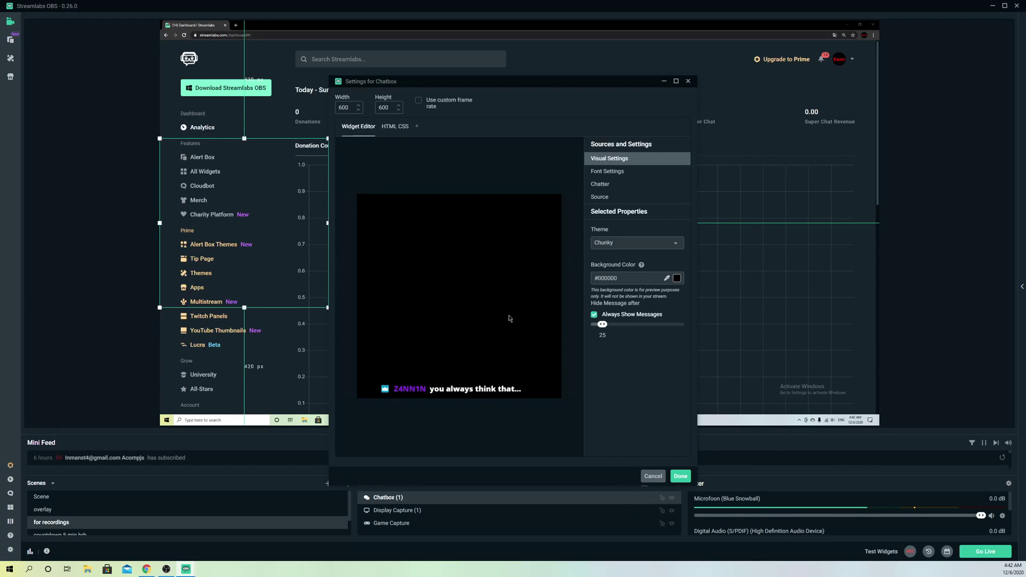
Step: Move the Chatbox to the canvas's upper right and reopen its settings on the Font section
{"action": "left_click_drag", "start_coordinate": [280, 255], "coordinate": [827, 230]}
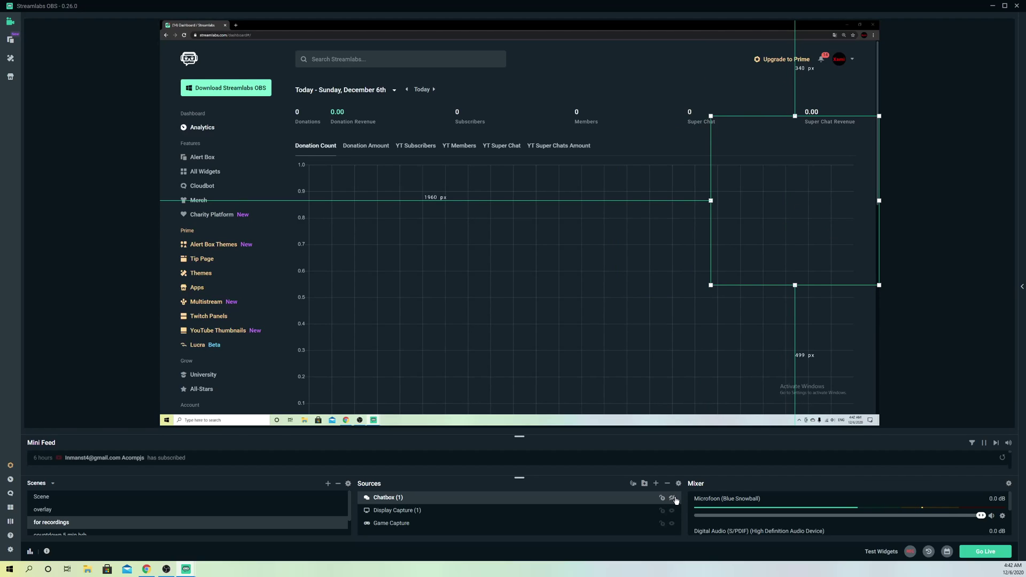
{"action": "double_click", "coordinate": [626, 501]}
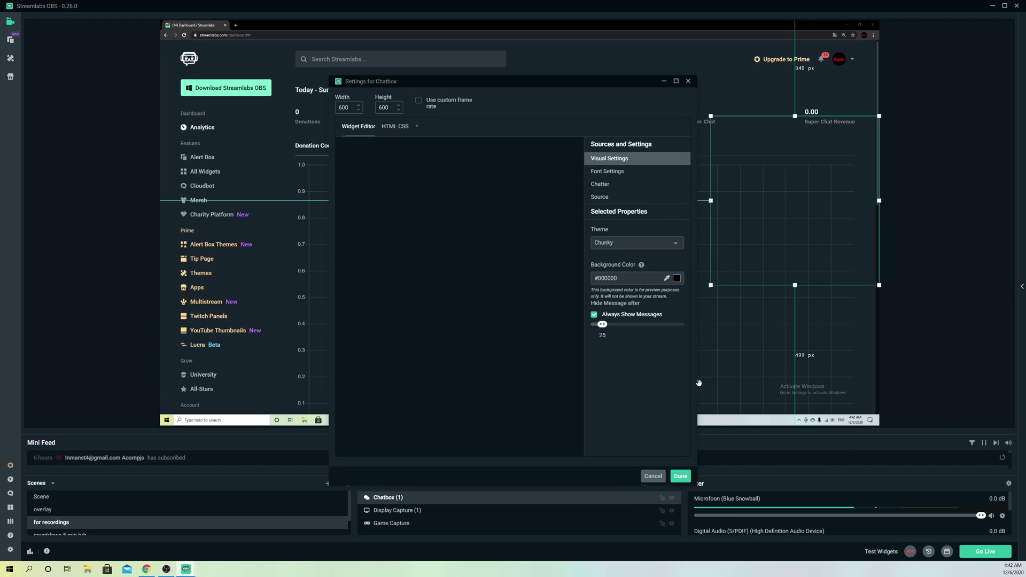
{"action": "left_click", "coordinate": [620, 176]}
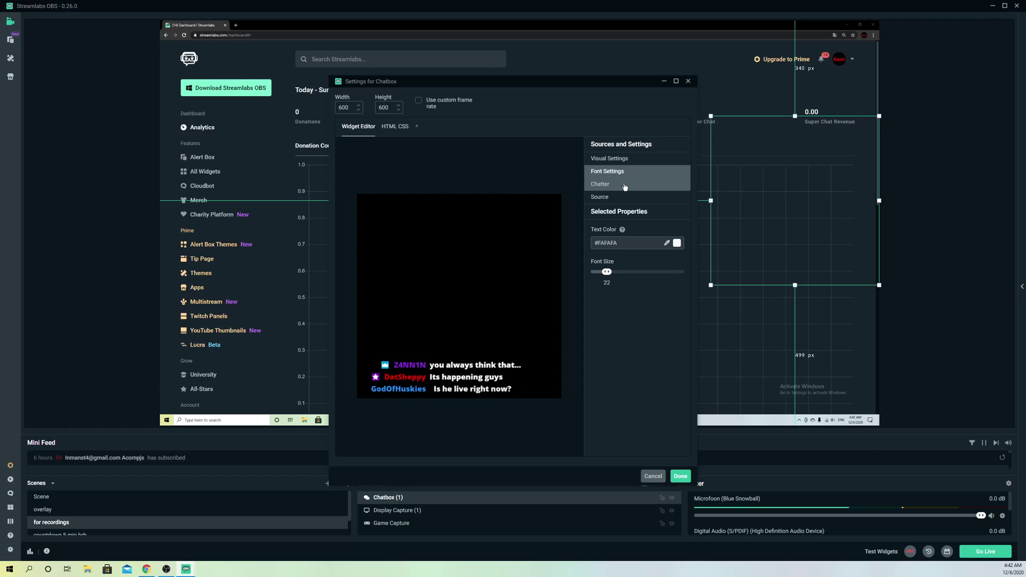
Step: Browse the Chatter, Source and Visual sections, then close the Chatbox settings window
{"action": "left_click", "coordinate": [623, 185]}
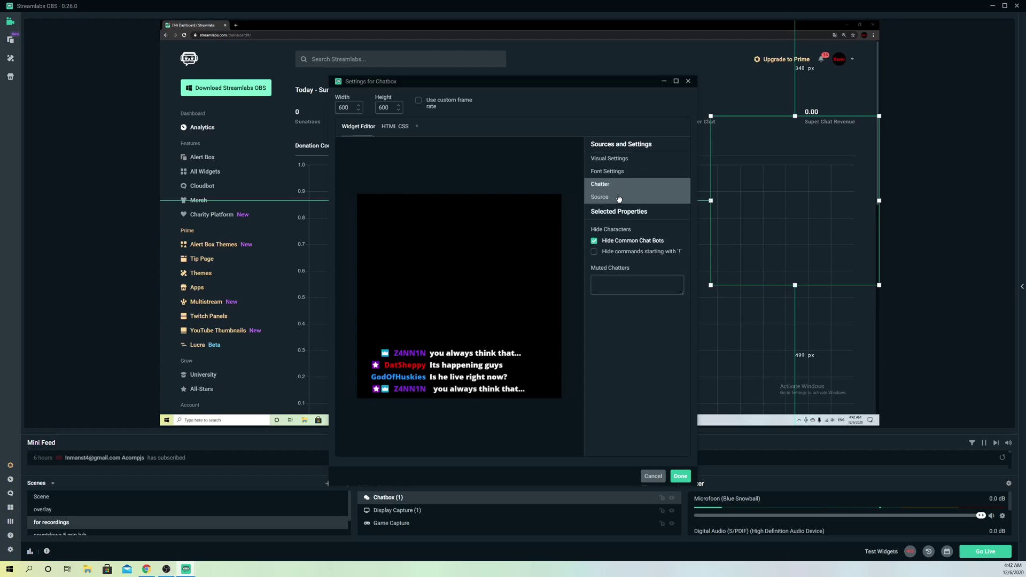
{"action": "left_click", "coordinate": [618, 198]}
{"action": "left_click", "coordinate": [618, 162]}
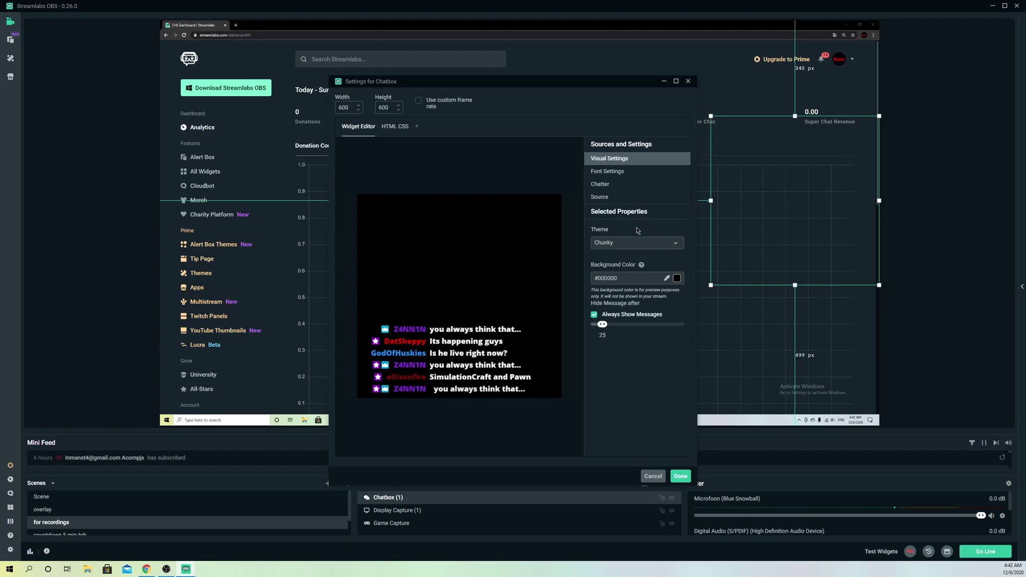
{"action": "left_click", "coordinate": [688, 82]}
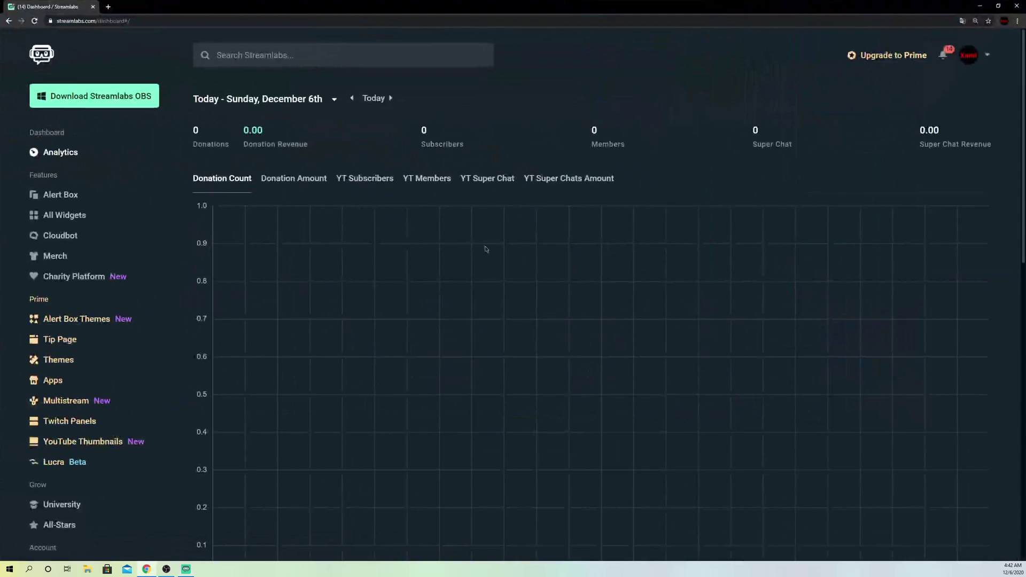
Step: Search the dashboard for CHAT, bring up Chat Box Widget Settings, and return to Streamlabs OBS
{"action": "left_click", "coordinate": [272, 62]}
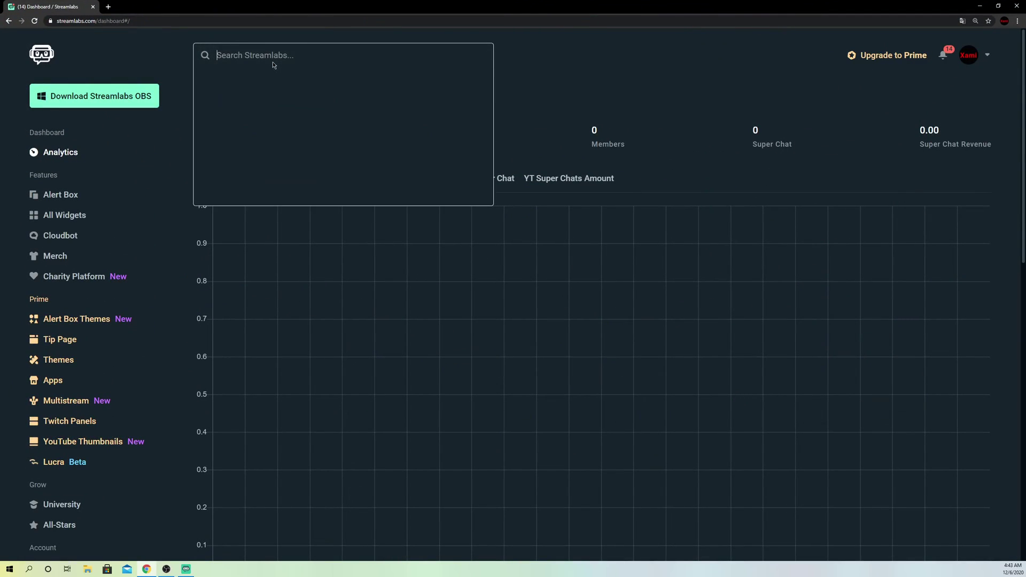
{"action": "type", "text": "CHAT"}
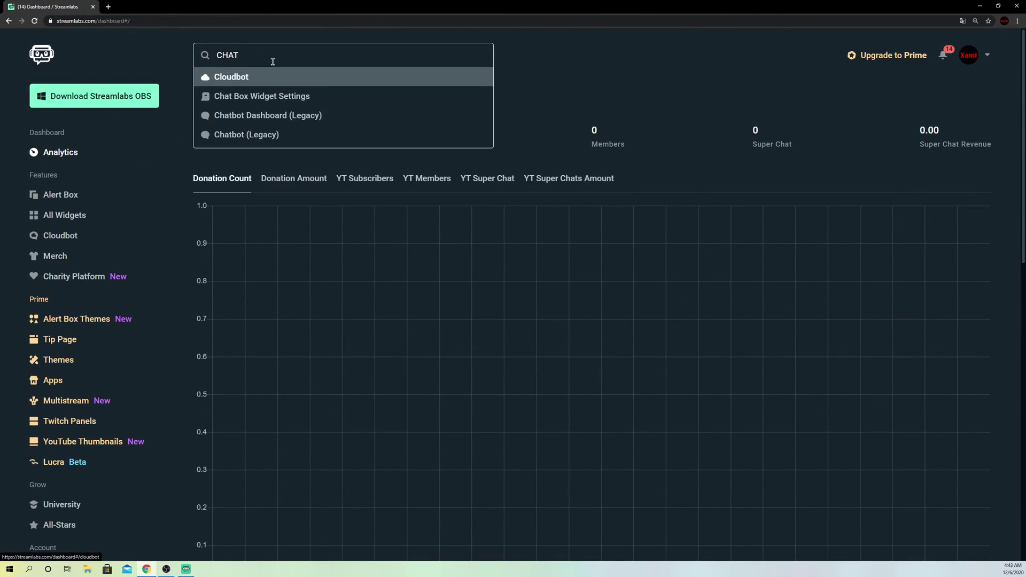
{"action": "left_click", "coordinate": [318, 98]}
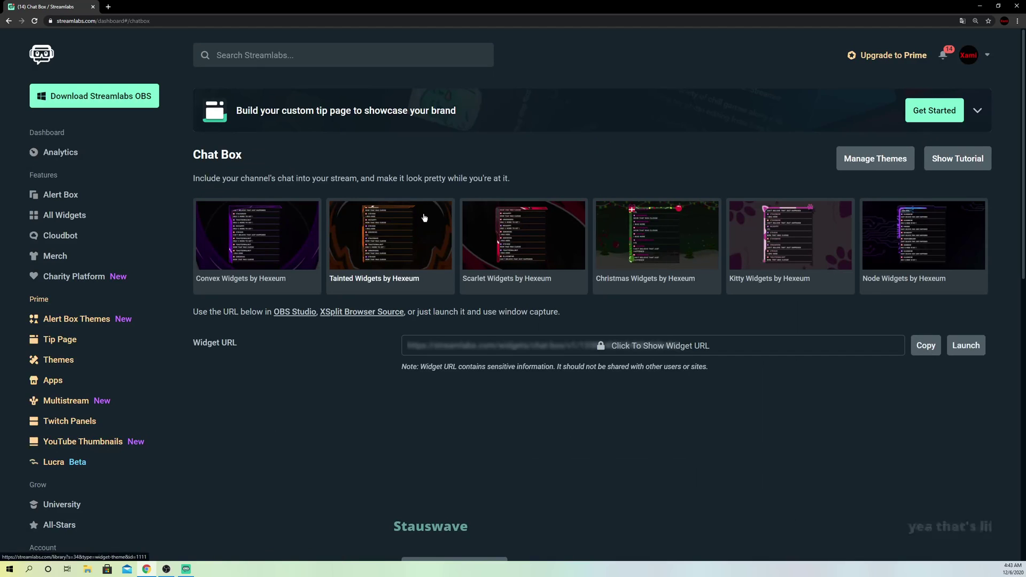
{"action": "key", "text": "alt+Tab"}
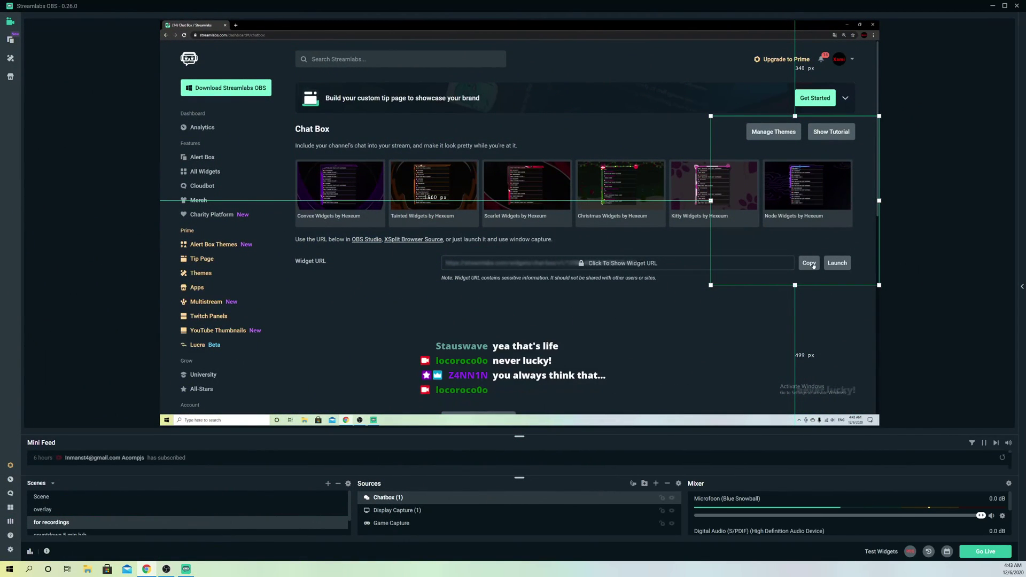
Step: Copy the Chat Box widget URL and bring up the Add Source list
{"action": "left_click", "coordinate": [809, 264]}
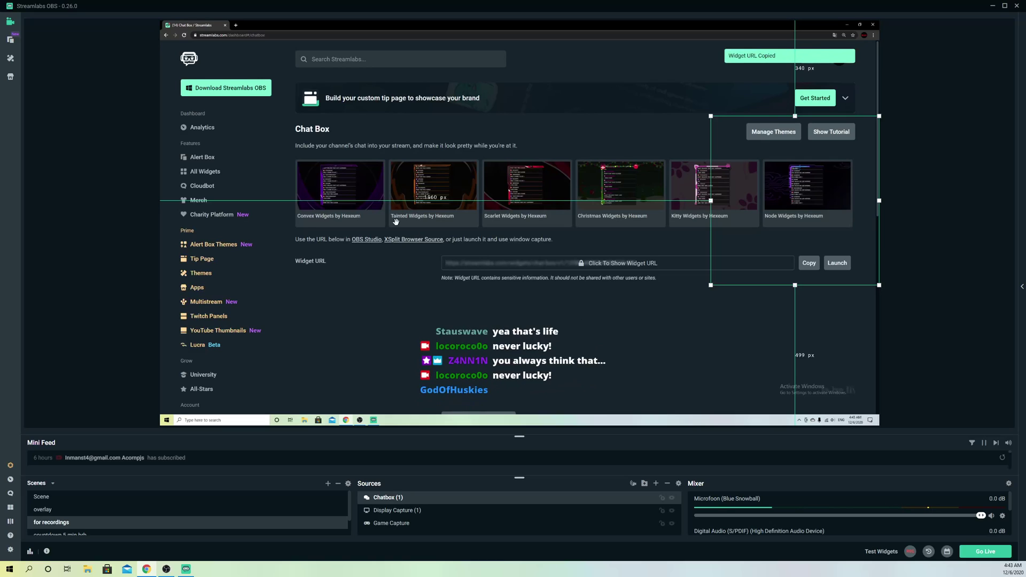
{"action": "left_click", "coordinate": [656, 484]}
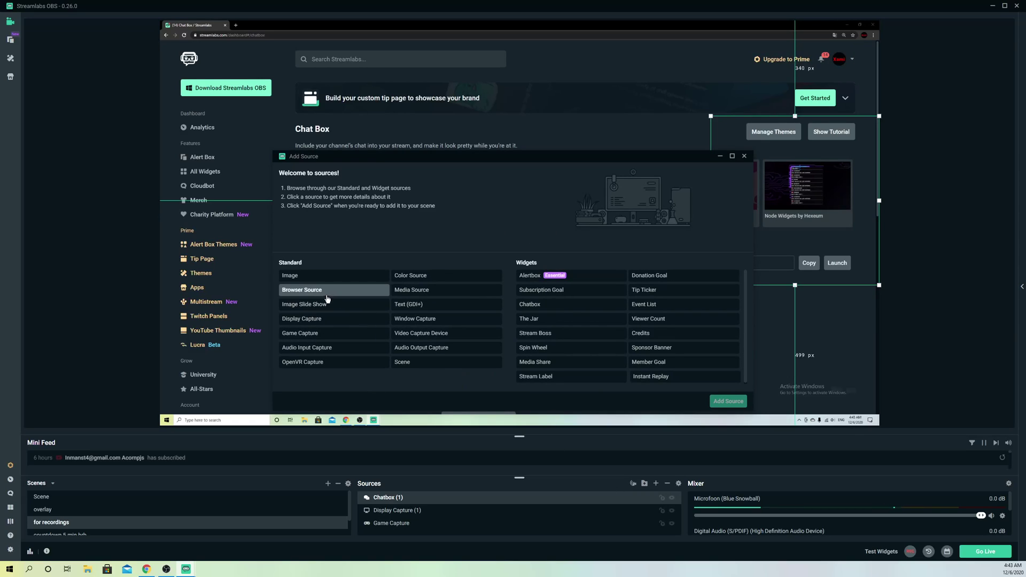
Step: Create a Browser Source, clear its URL field, and close its properties
{"action": "left_click", "coordinate": [327, 296]}
{"action": "left_click", "coordinate": [727, 401]}
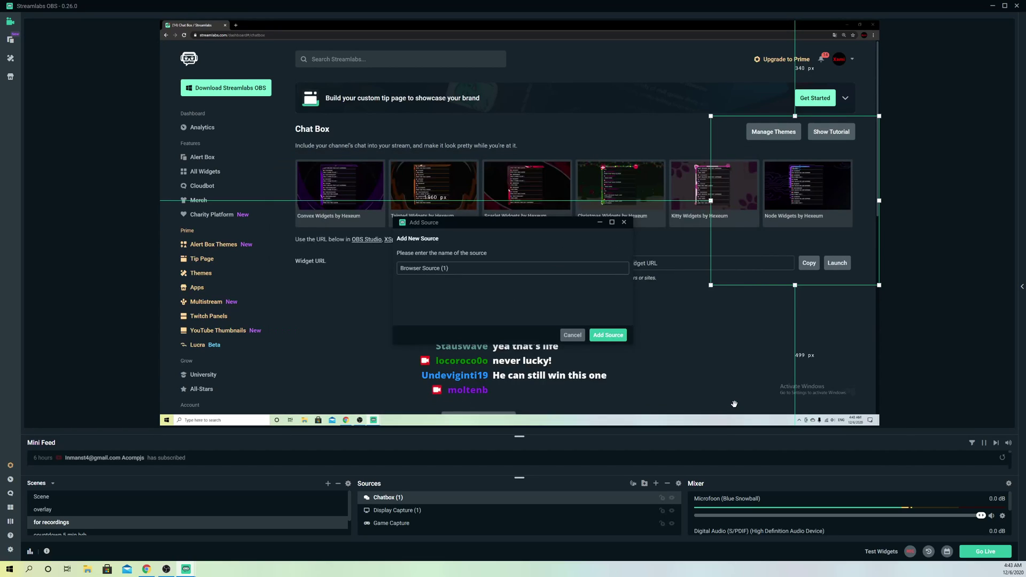
{"action": "left_click", "coordinate": [605, 334]}
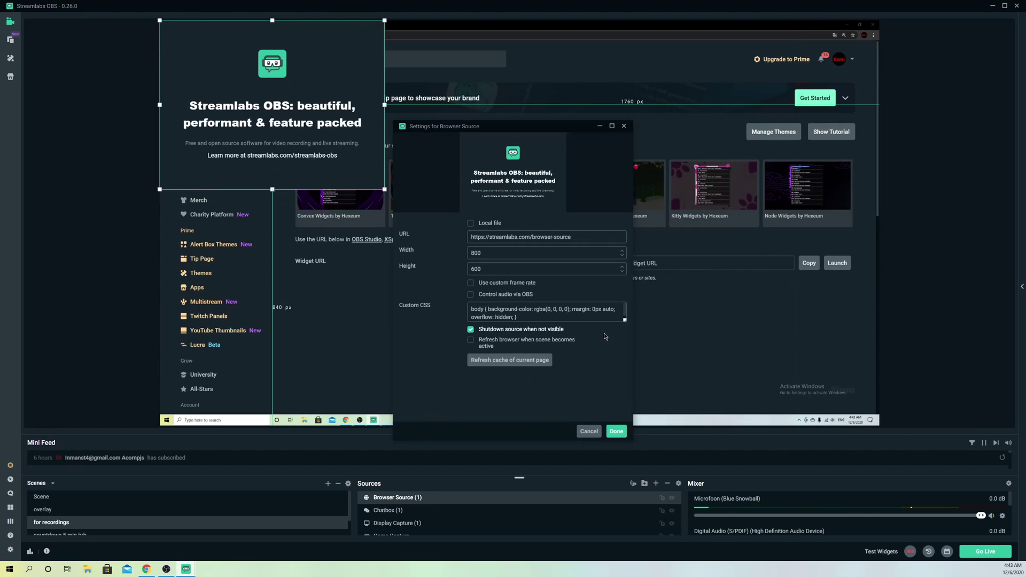
{"action": "left_click_drag", "start_coordinate": [573, 236], "coordinate": [483, 235]}
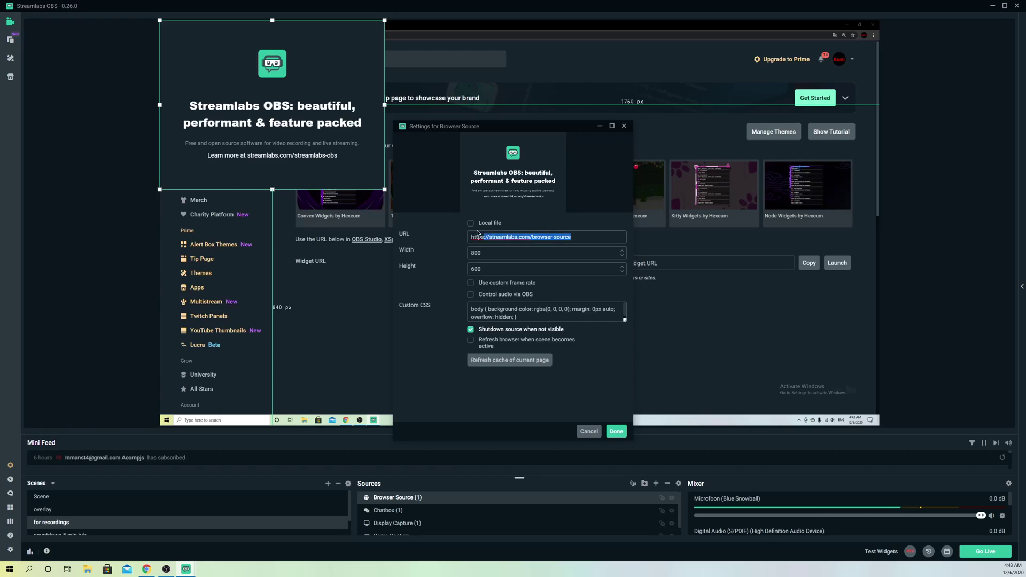
{"action": "key", "text": "BackSpace"}
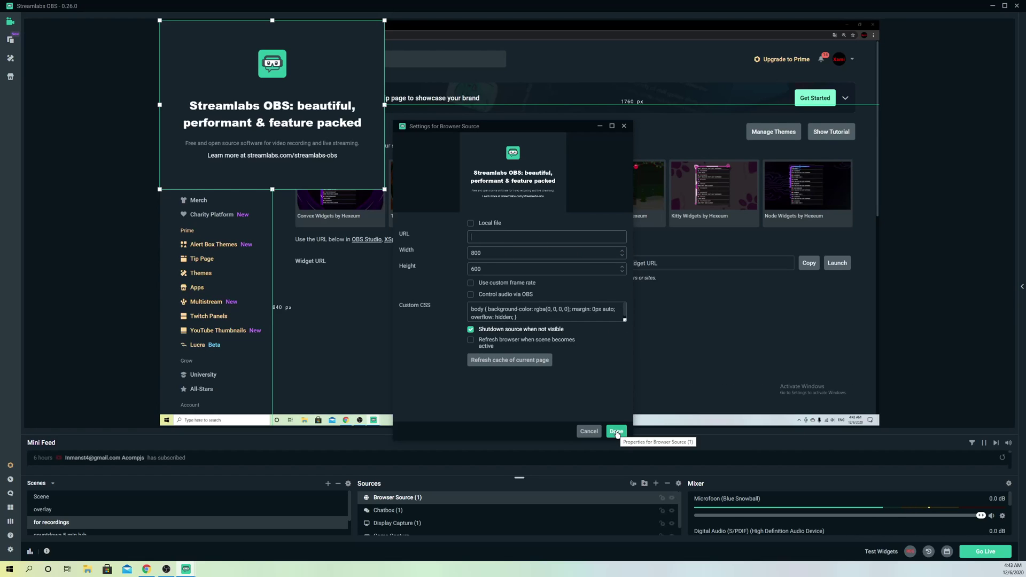
{"action": "left_click", "coordinate": [624, 126]}
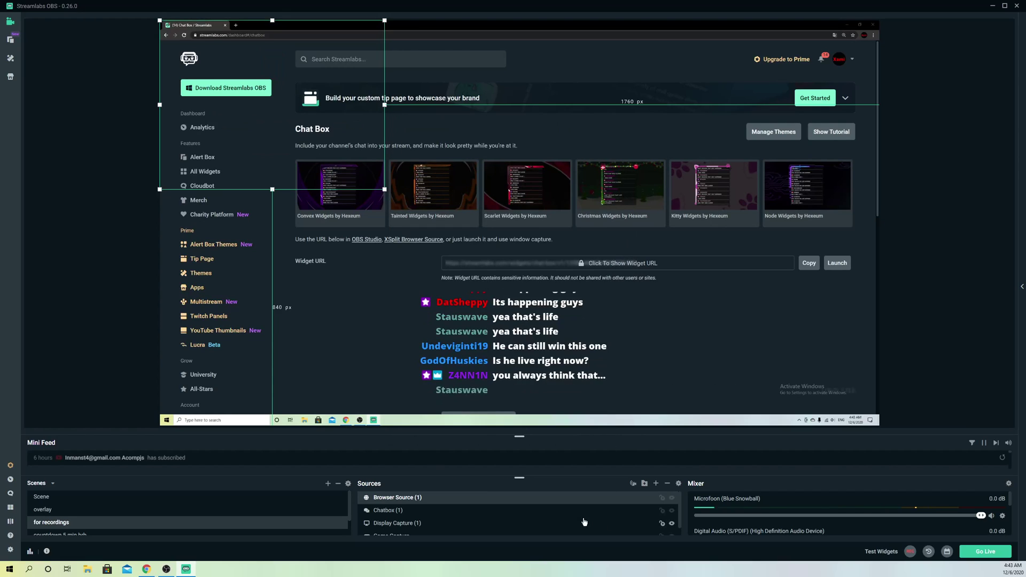
Step: Remove Browser Source (1) from the Sources list and confirm
{"action": "right_click", "coordinate": [437, 503]}
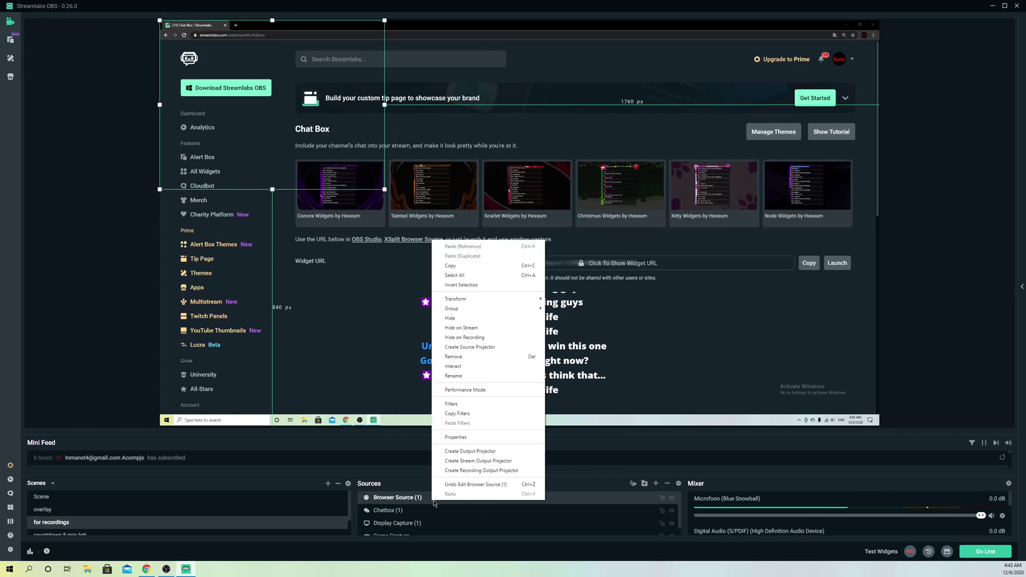
{"action": "left_click", "coordinate": [454, 356]}
{"action": "left_click", "coordinate": [535, 285]}
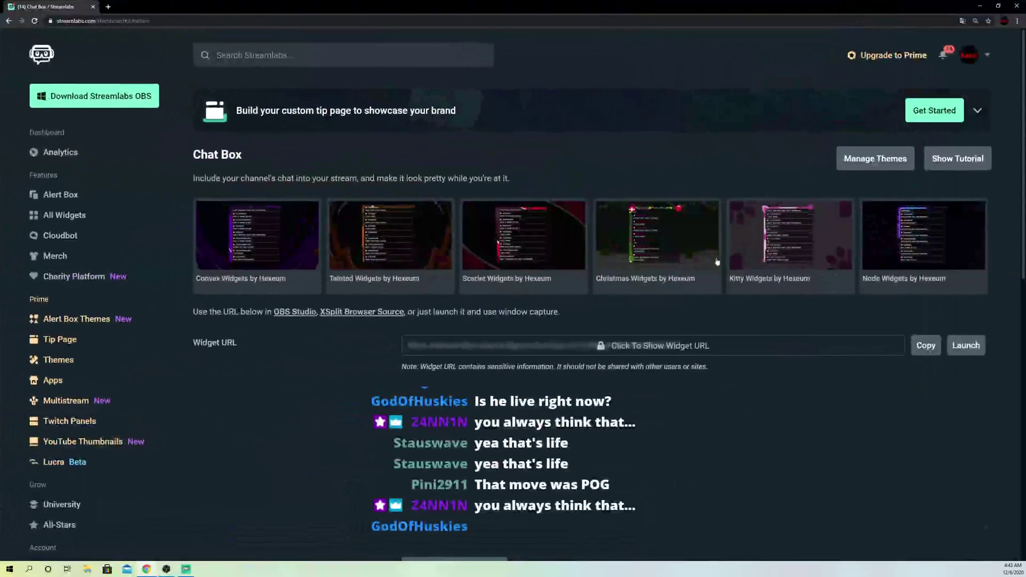
{"action": "scroll", "coordinate": [574, 357], "scroll_direction": "down", "scroll_amount": 4}
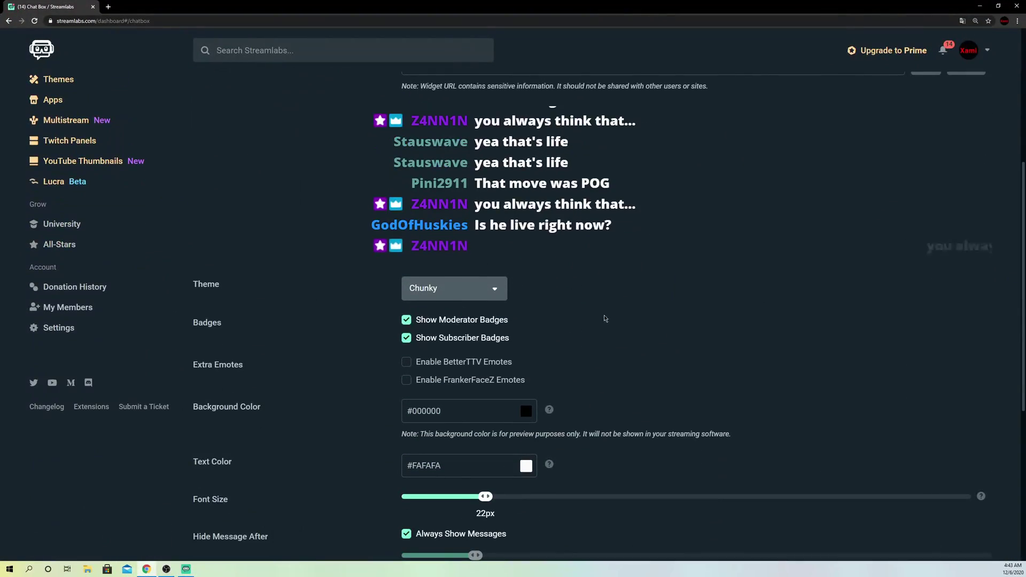
{"action": "scroll", "coordinate": [695, 369], "scroll_direction": "down", "scroll_amount": 2}
{"action": "scroll", "coordinate": [695, 370], "scroll_direction": "down", "scroll_amount": 1}
{"action": "scroll", "coordinate": [694, 370], "scroll_direction": "down", "scroll_amount": 1}
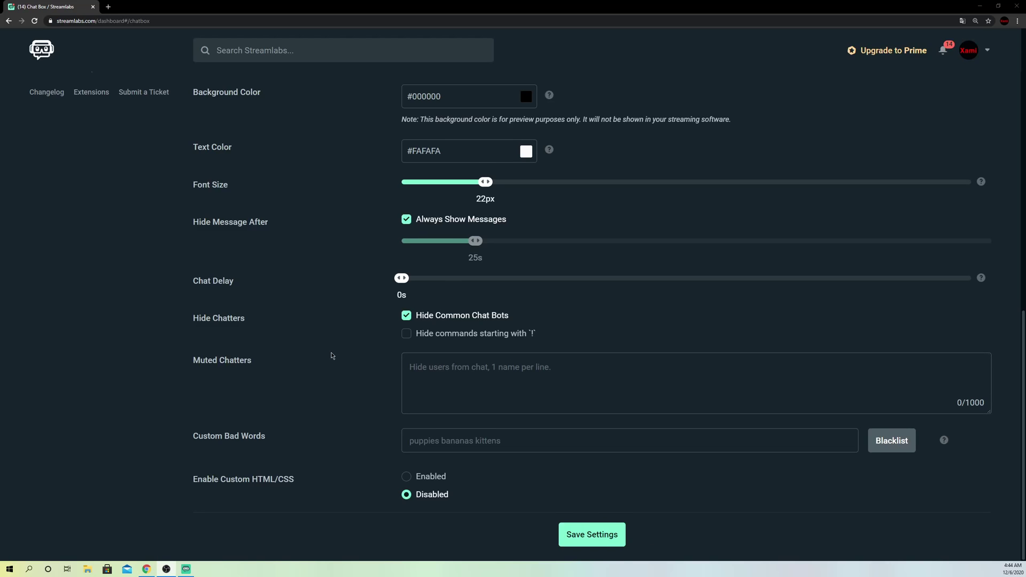
{"action": "scroll", "coordinate": [353, 357], "scroll_direction": "up", "scroll_amount": 1}
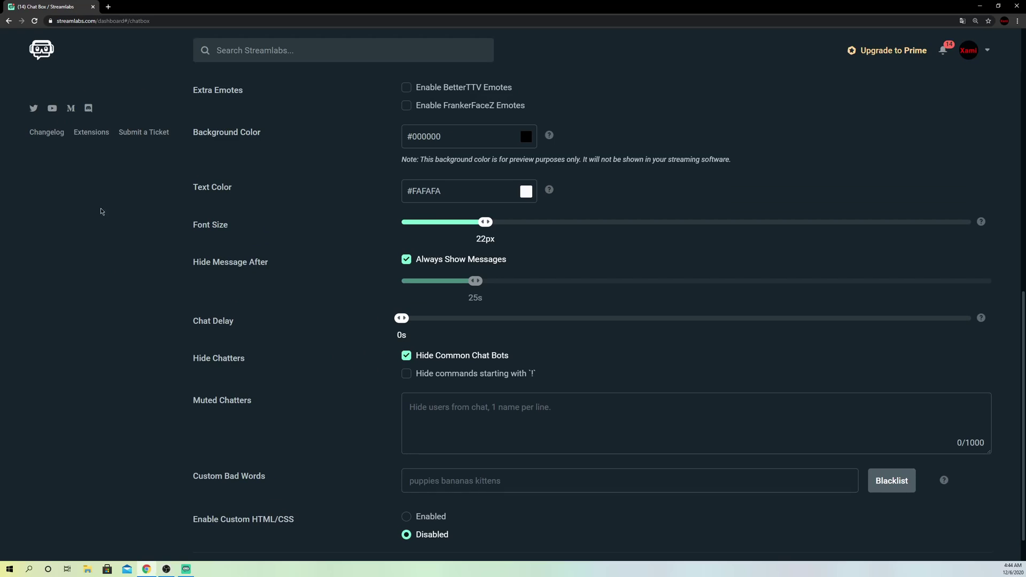
{"action": "scroll", "coordinate": [372, 371], "scroll_direction": "up", "scroll_amount": 3}
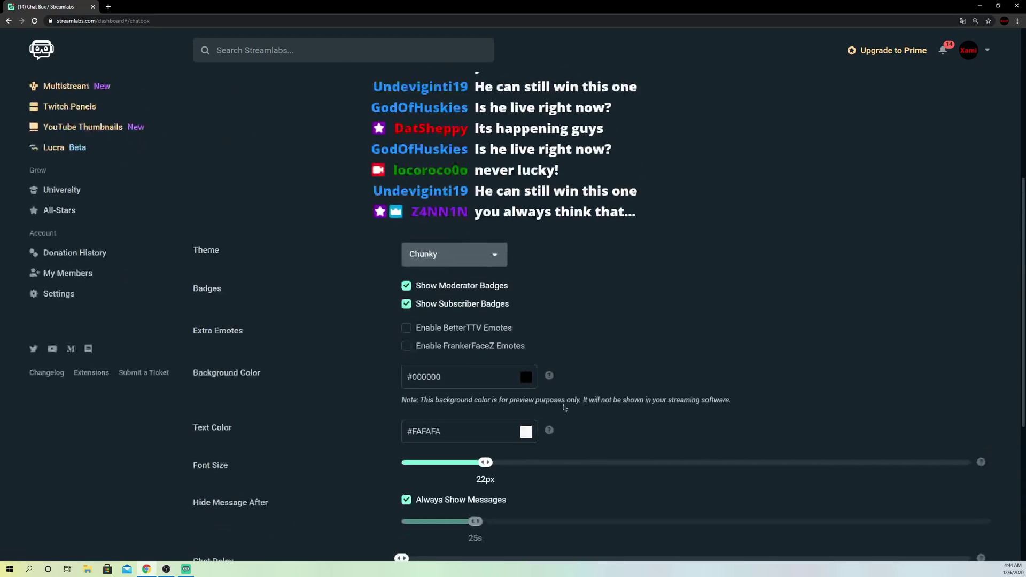
{"action": "scroll", "coordinate": [514, 363], "scroll_direction": "up", "scroll_amount": 1}
{"action": "scroll", "coordinate": [514, 363], "scroll_direction": "up", "scroll_amount": 3}
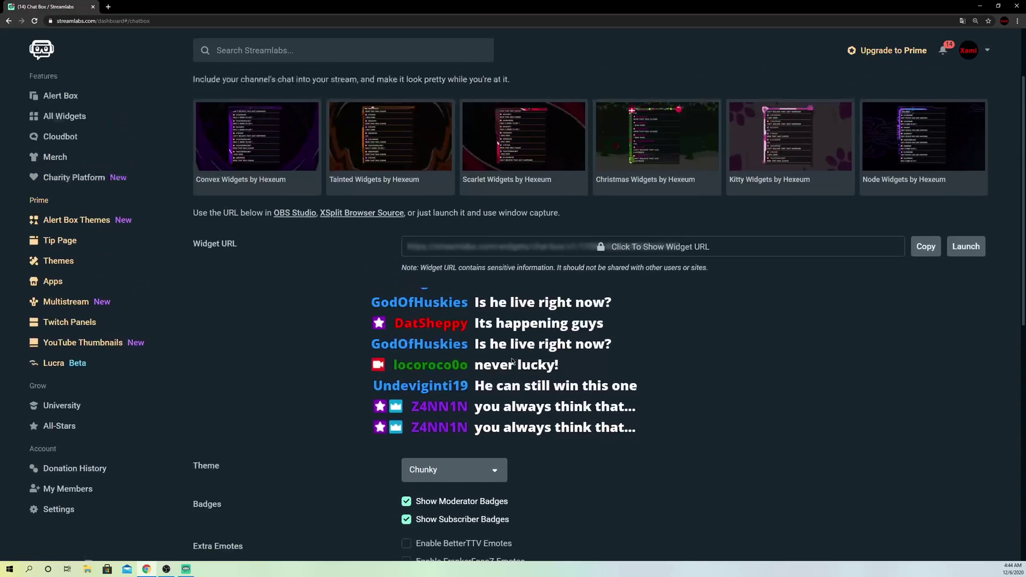
{"action": "scroll", "coordinate": [812, 306], "scroll_direction": "up", "scroll_amount": 1}
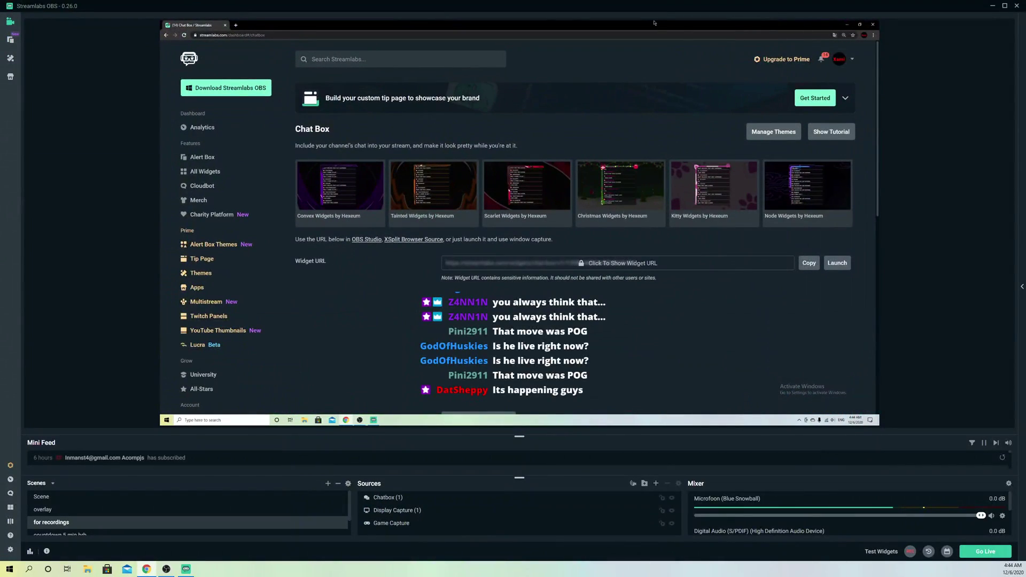
Step: Move the captured browser window higher in the preview and bring up Settings on General
{"action": "mouse_move", "coordinate": [449, 128]}
{"action": "left_mouse_down"}
{"action": "mouse_move", "coordinate": [664, 55]}
{"action": "mouse_move", "coordinate": [663, 359]}
{"action": "left_mouse_up"}
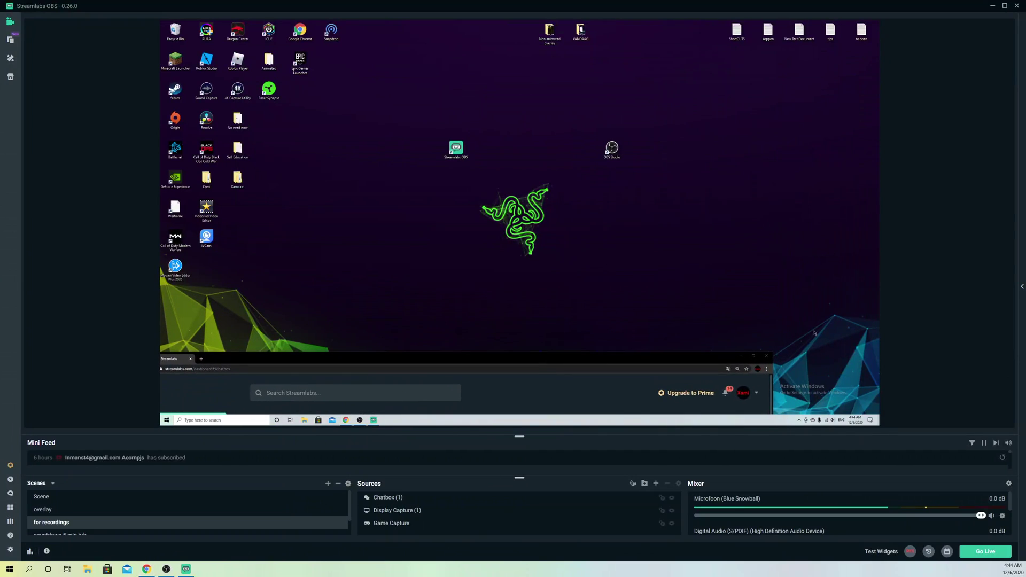
{"action": "left_click", "coordinate": [10, 551]}
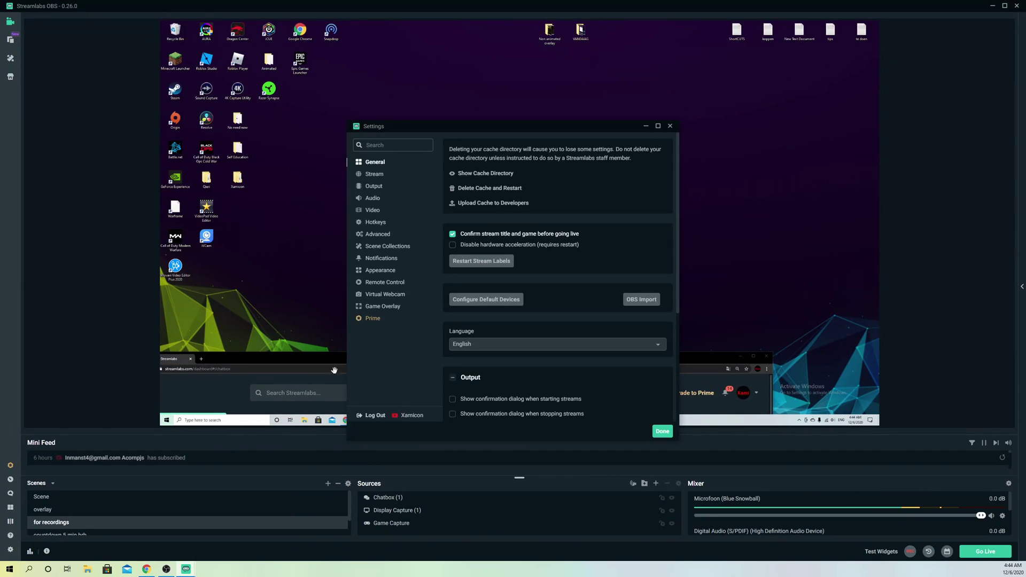
Step: In Game Overlay positioning mode, place the Chat frame top-left, exit positioning, and close Settings
{"action": "left_click", "coordinate": [394, 308]}
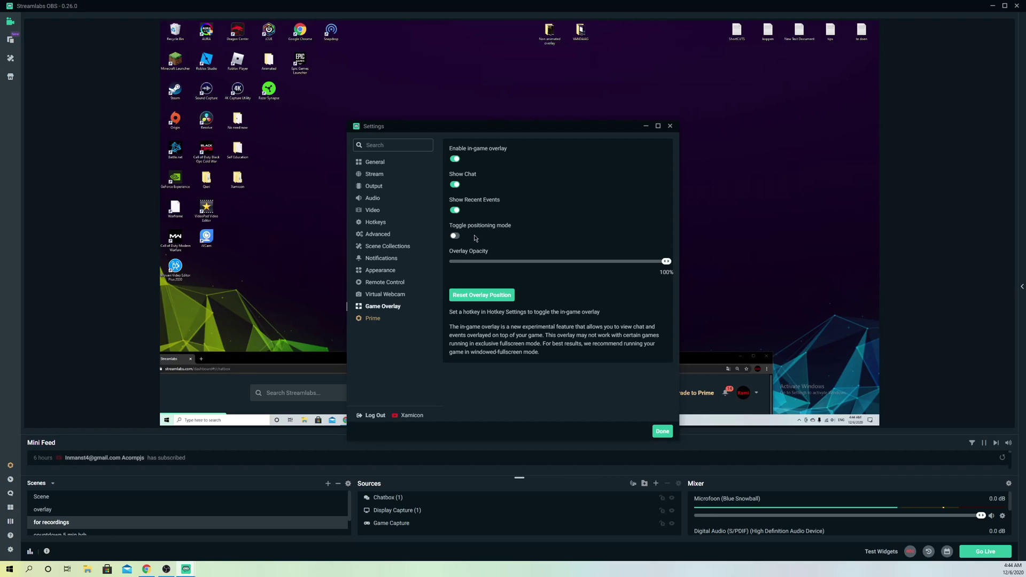
{"action": "left_click", "coordinate": [457, 237]}
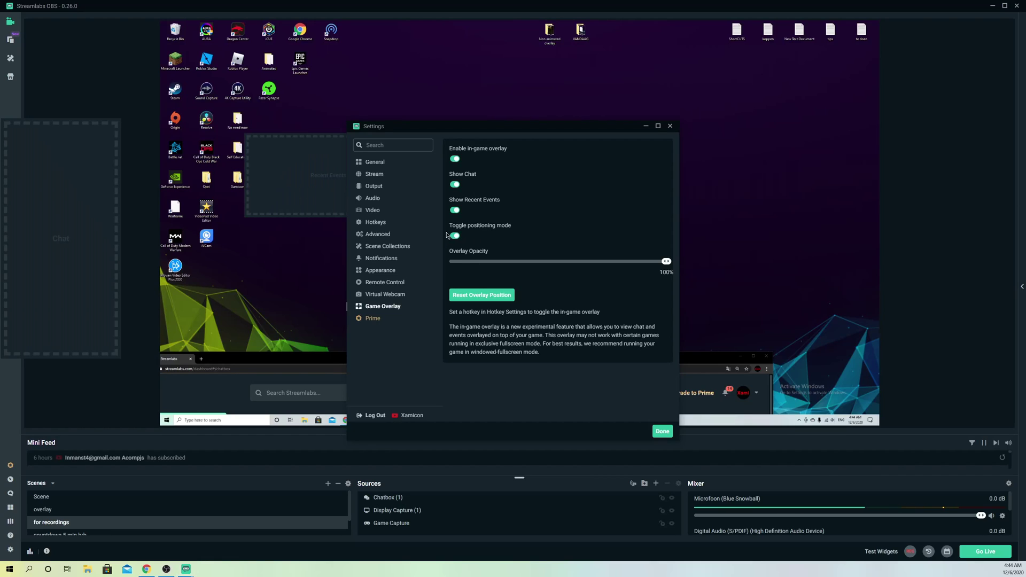
{"action": "left_click_drag", "start_coordinate": [90, 198], "coordinate": [116, 159]}
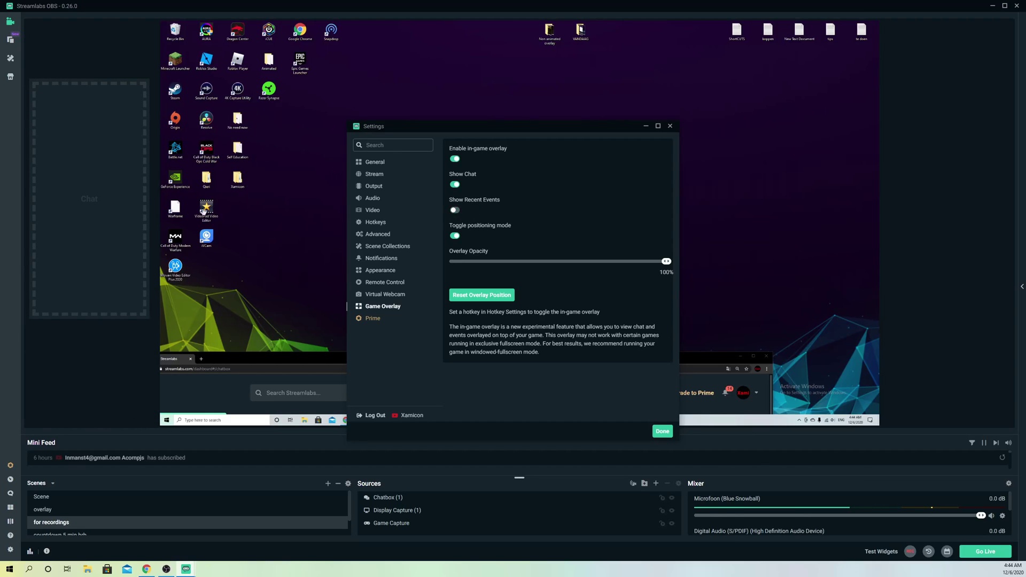
{"action": "left_click_drag", "start_coordinate": [116, 242], "coordinate": [87, 162]}
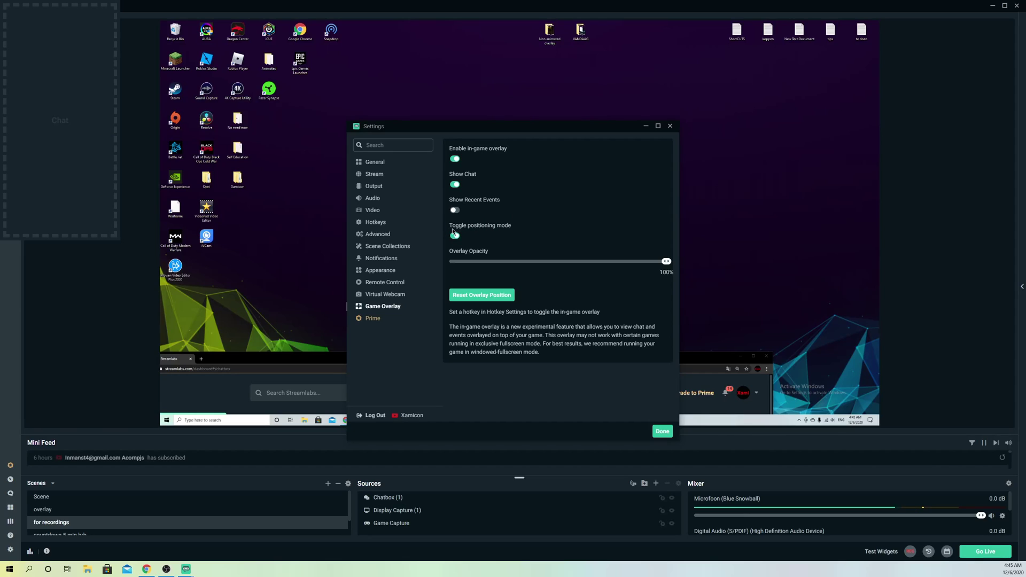
{"action": "left_click", "coordinate": [455, 236]}
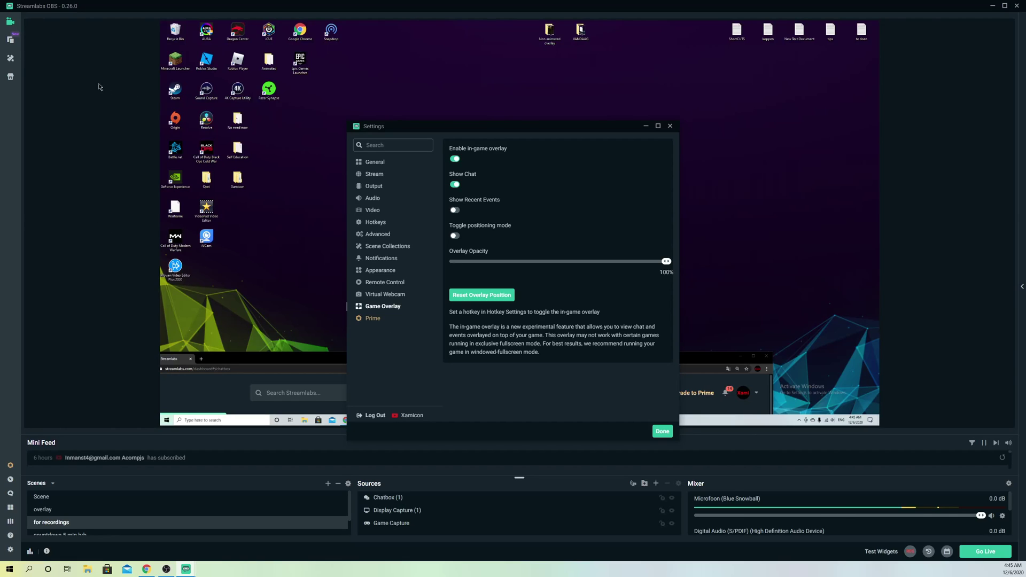
{"action": "key", "text": "Escape"}
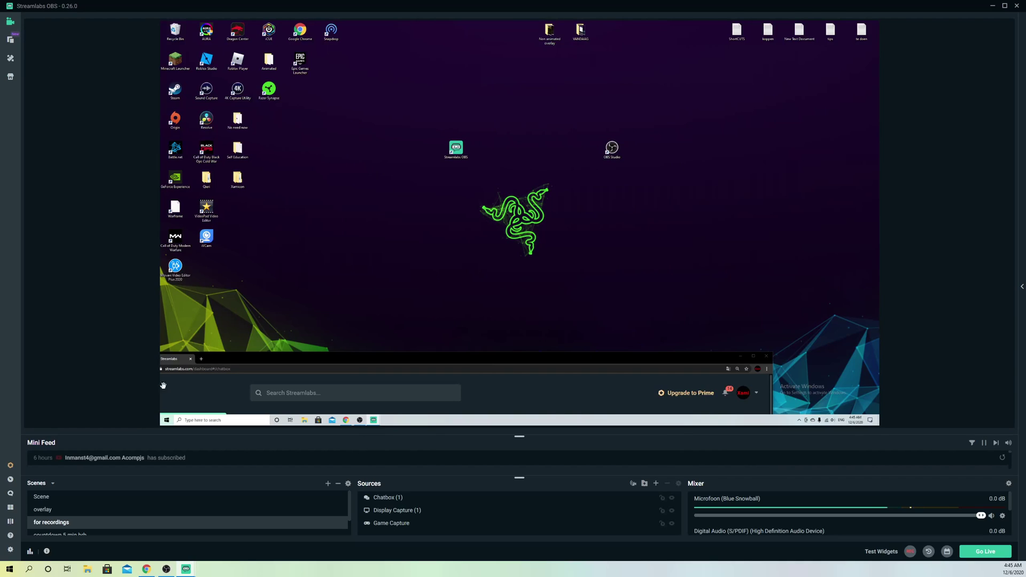
Step: Bring Settings back up on General and maximize the captured browser window in the preview
{"action": "left_click", "coordinate": [10, 552]}
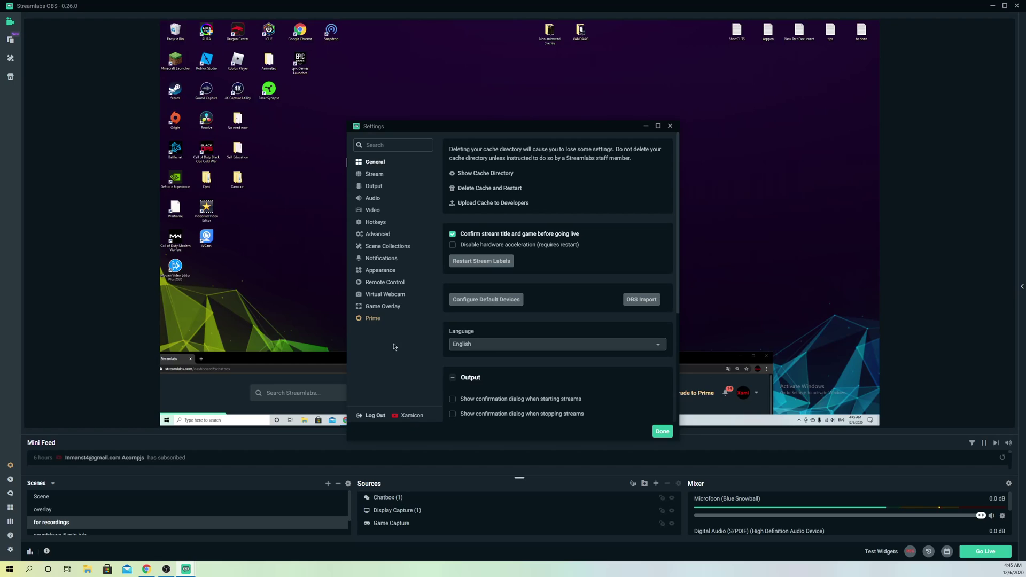
{"action": "left_click", "coordinate": [753, 355]}
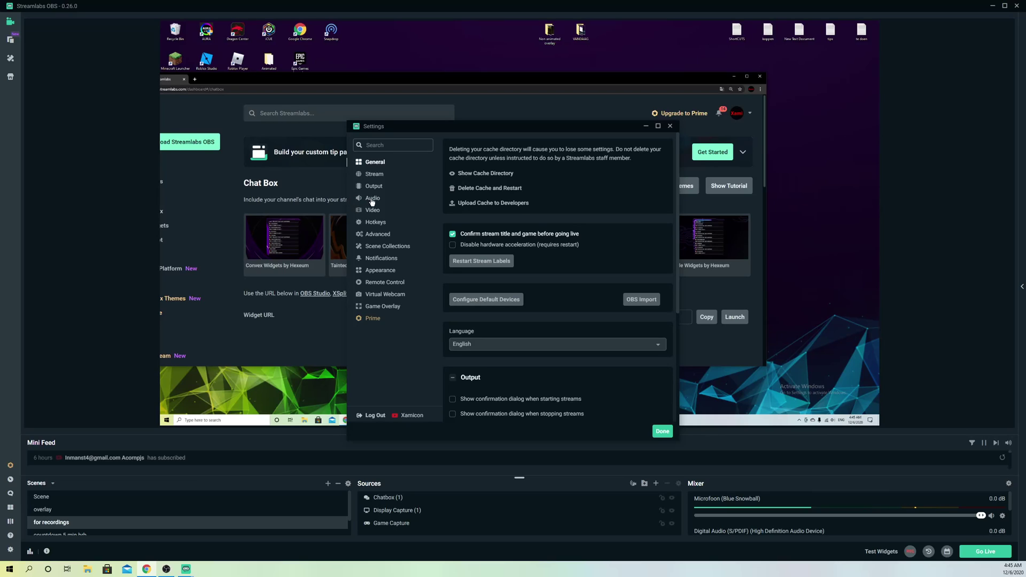
Step: Start Delete Cache and Restart, dismiss the warning without confirming, and close Settings
{"action": "left_click", "coordinate": [507, 192]}
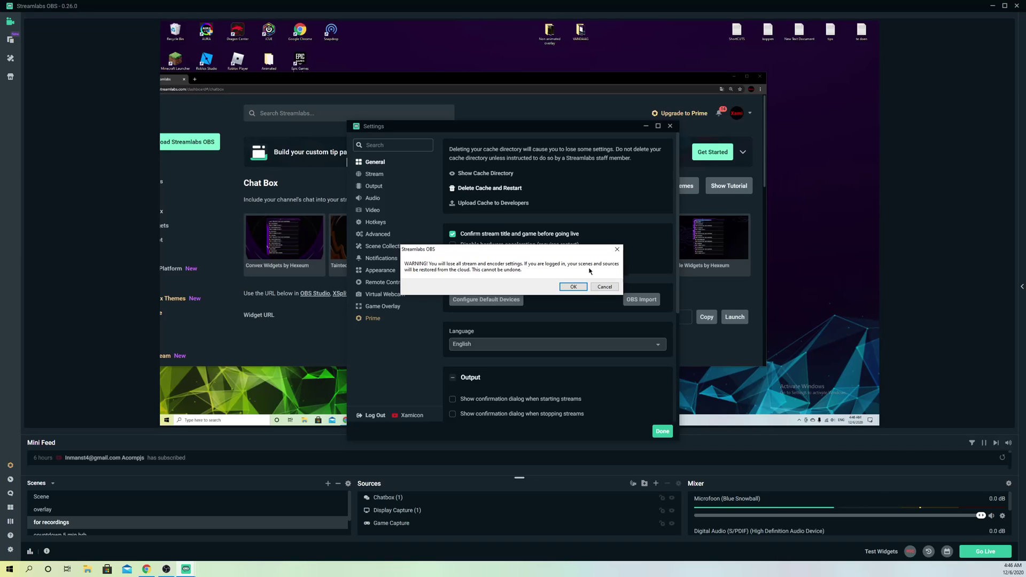
{"action": "left_click", "coordinate": [616, 249]}
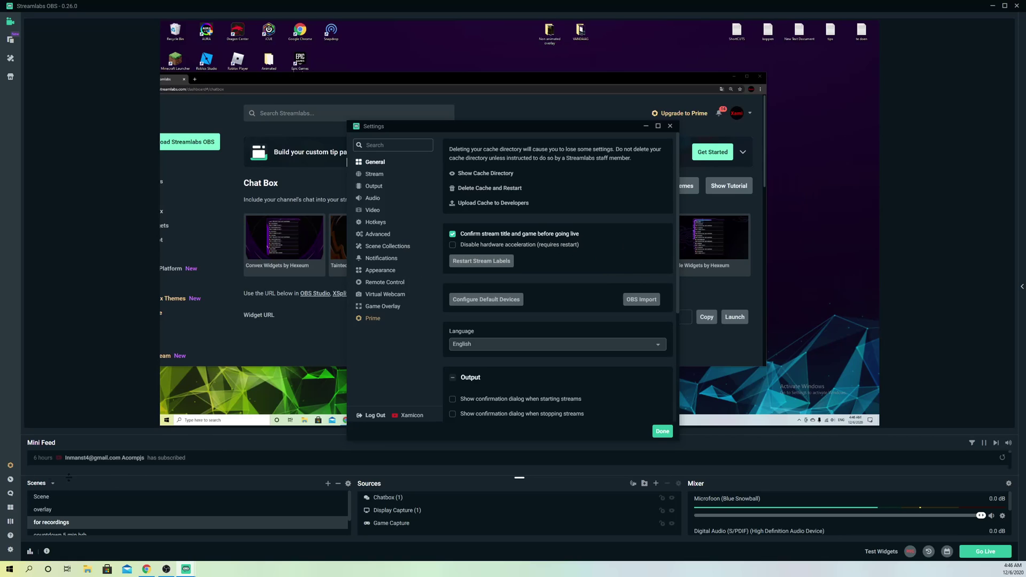
{"action": "left_click", "coordinate": [93, 345]}
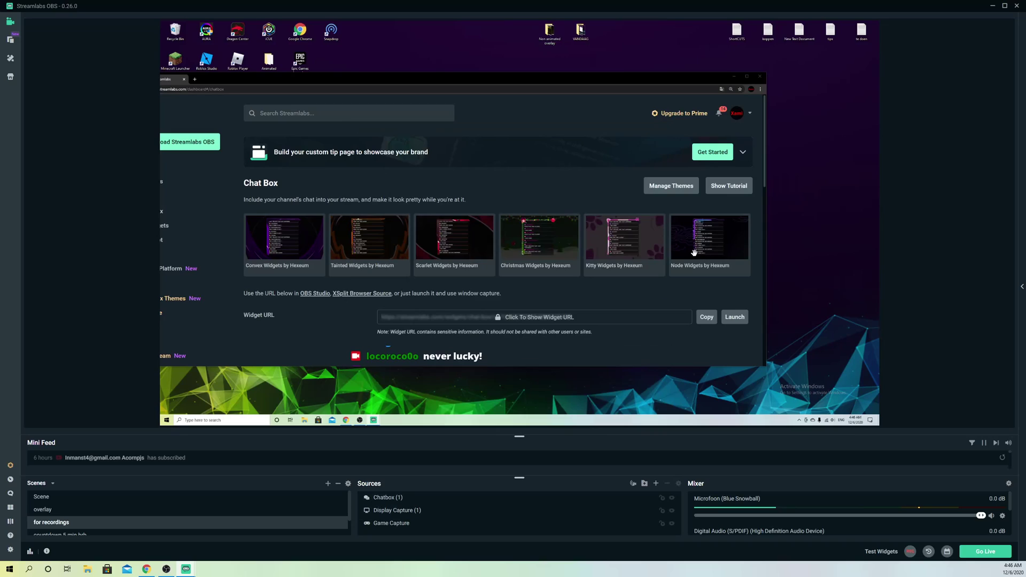